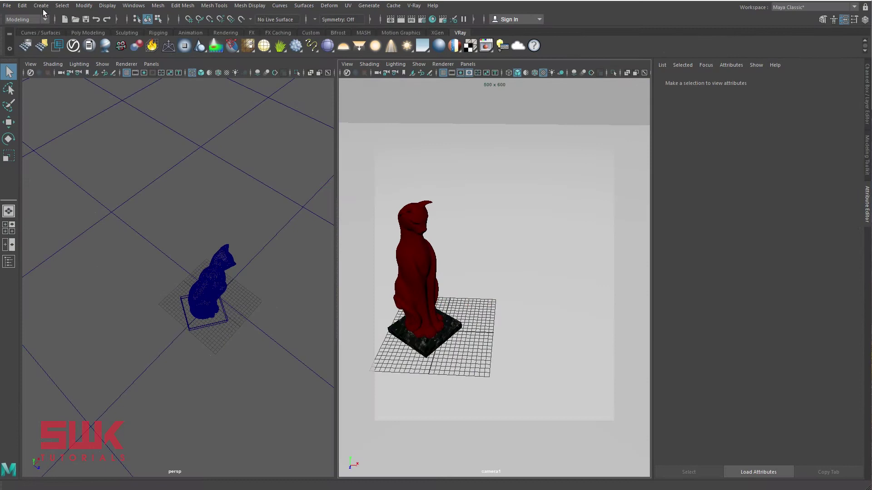
Try adding a V-Ray Rect Light and raising it above the cat statue
{"action": "left_click", "coordinate": [41, 5]}
{"action": "mouse_move", "coordinate": [86, 54]}
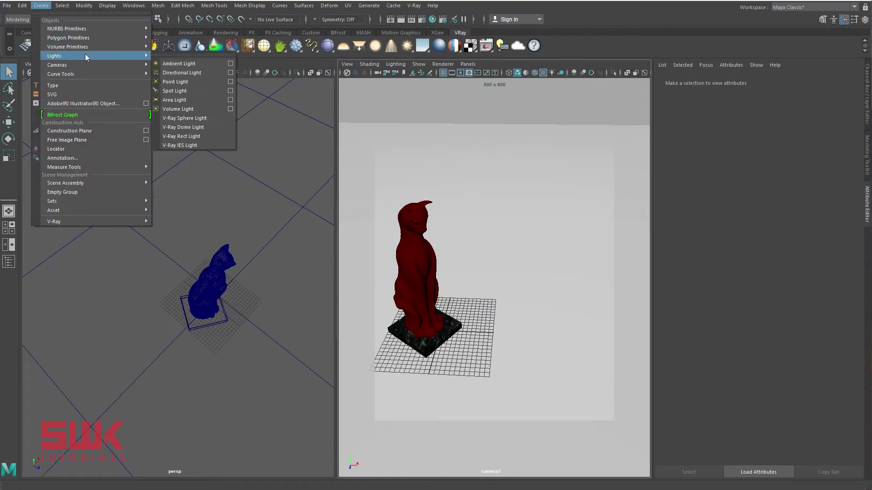
{"action": "left_click", "coordinate": [209, 136]}
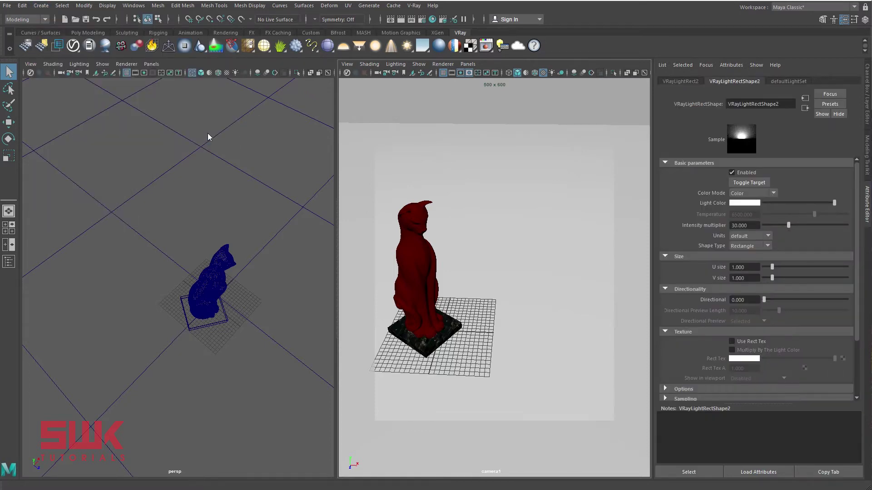
{"action": "key", "text": "w"}
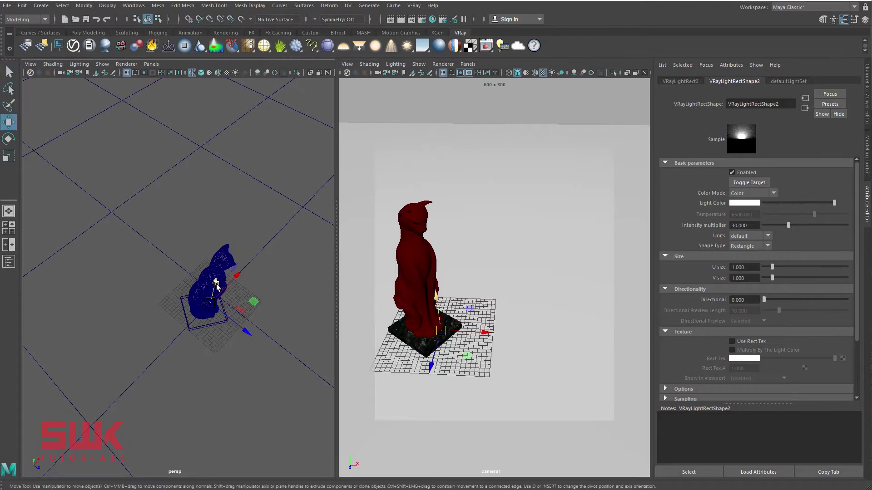
{"action": "middle_click_drag", "start_coordinate": [200, 241], "coordinate": [199, 179]}
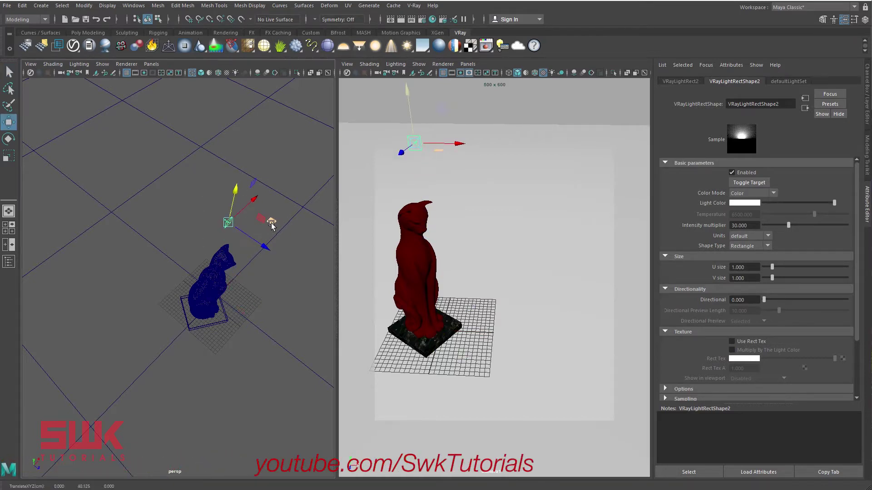
{"action": "key", "text": "ctrl+z"}
{"action": "left_click", "coordinate": [413, 5]}
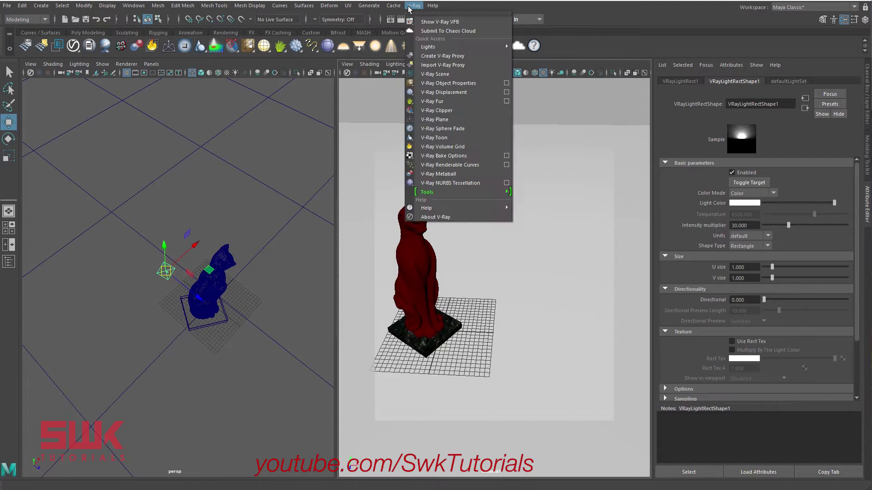
{"action": "mouse_move", "coordinate": [429, 50]}
{"action": "left_click", "coordinate": [622, 64]}
Render the camera view at the current light intensity and again with the rectangle light's intensity multiplier at 7000
{"action": "left_click", "coordinate": [402, 19]}
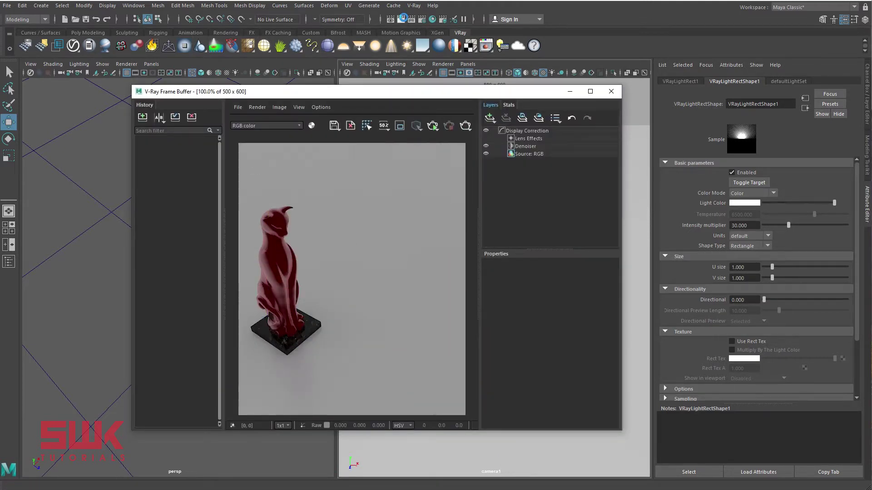
{"action": "left_click", "coordinate": [745, 226]}
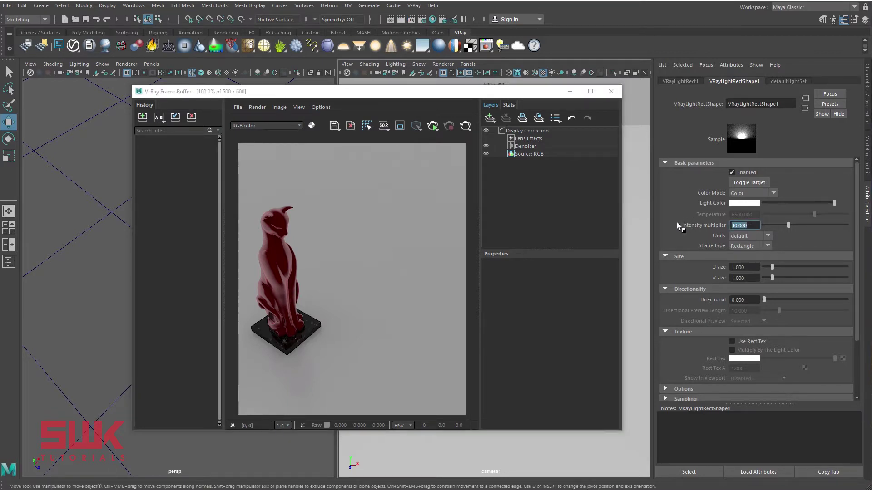
{"action": "type", "text": "70"}
{"action": "key", "text": "Return"}
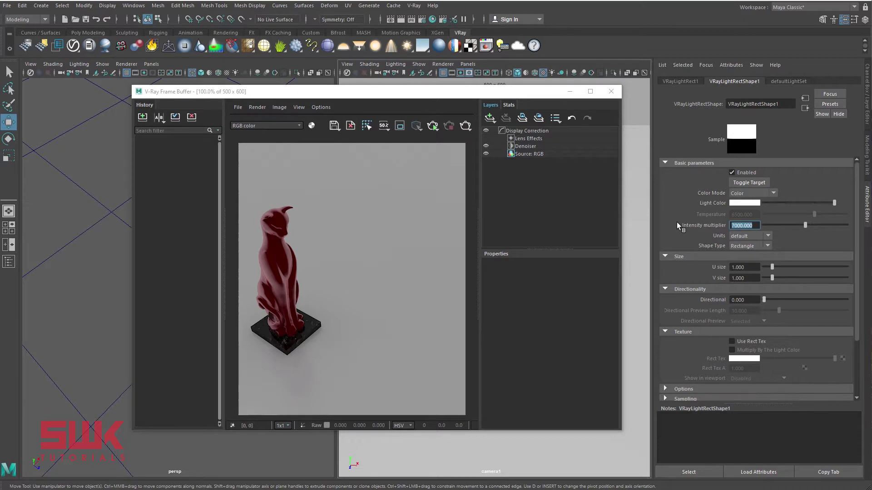
{"action": "left_click", "coordinate": [465, 129]}
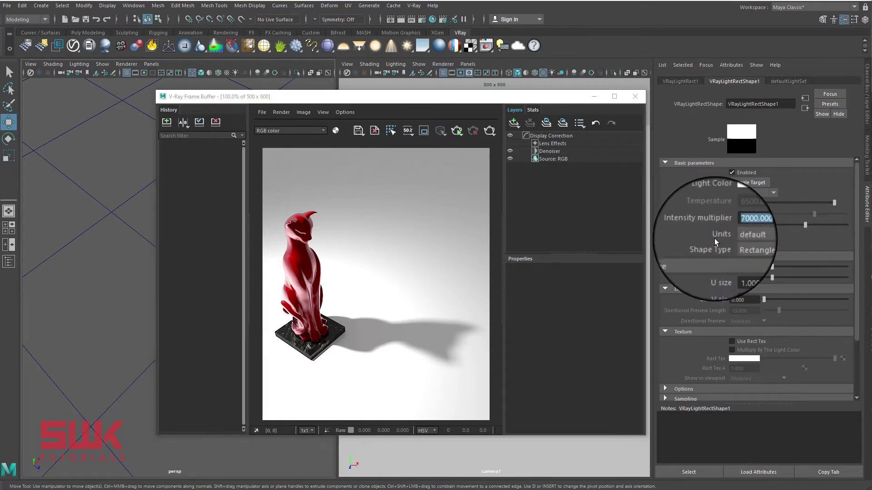
{"action": "left_click", "coordinate": [768, 235]}
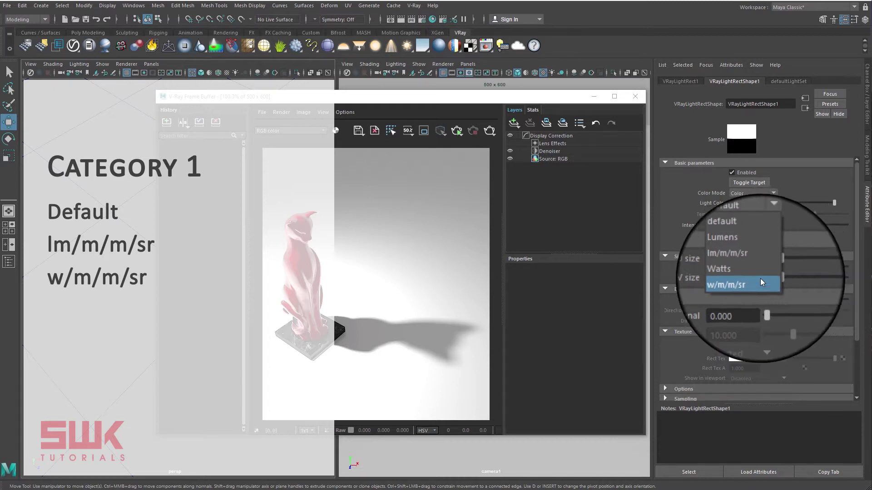
{"action": "left_click", "coordinate": [745, 237]}
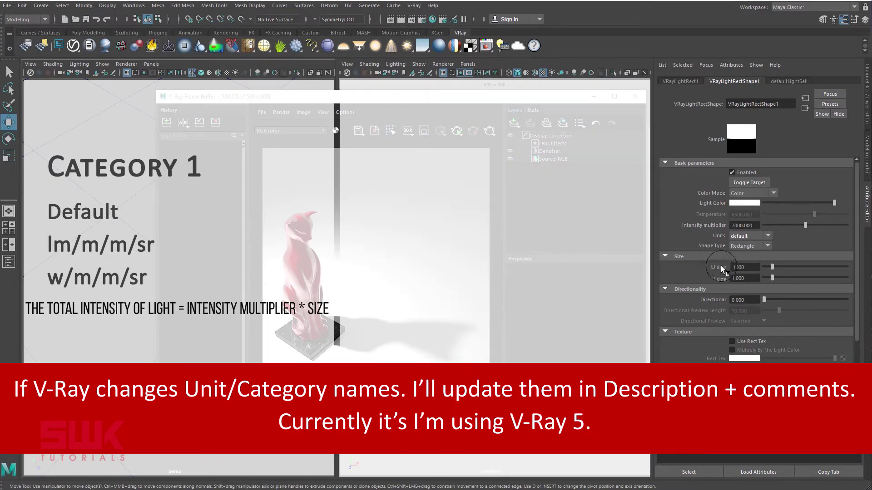
{"action": "left_click", "coordinate": [750, 236]}
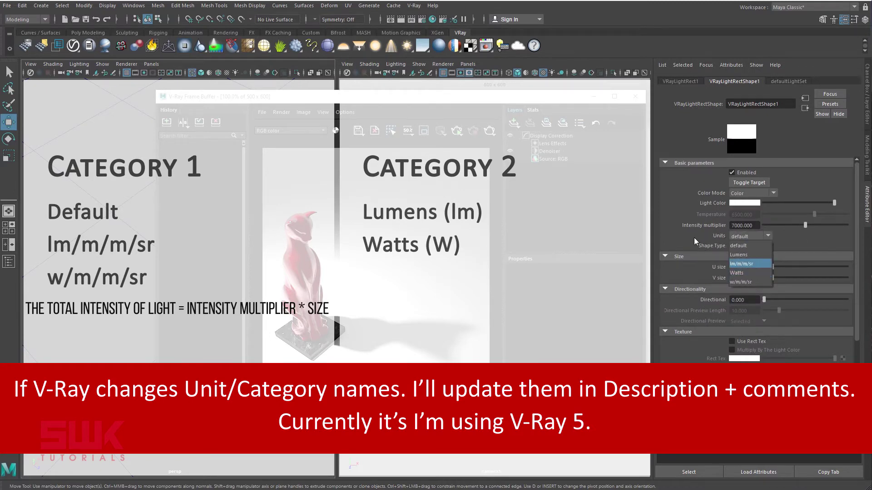
{"action": "left_click", "coordinate": [687, 231]}
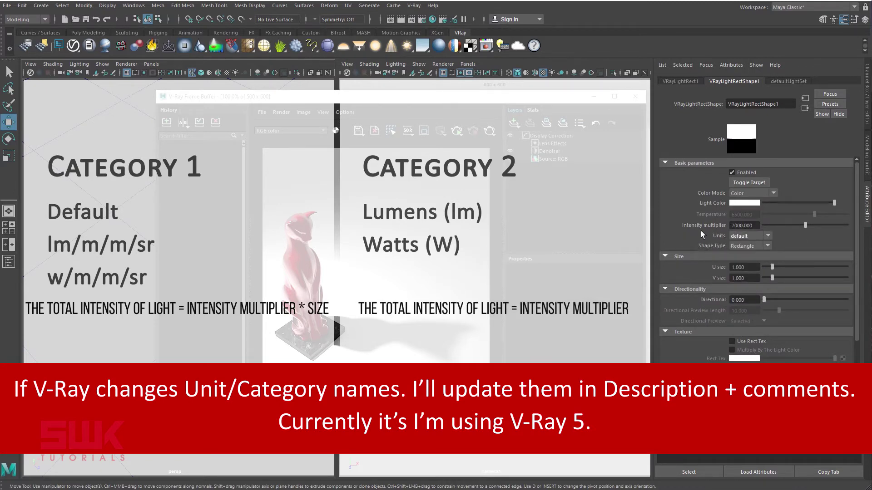
Switch the rectangle light's intensity units to Watts
{"action": "left_click", "coordinate": [756, 226]}
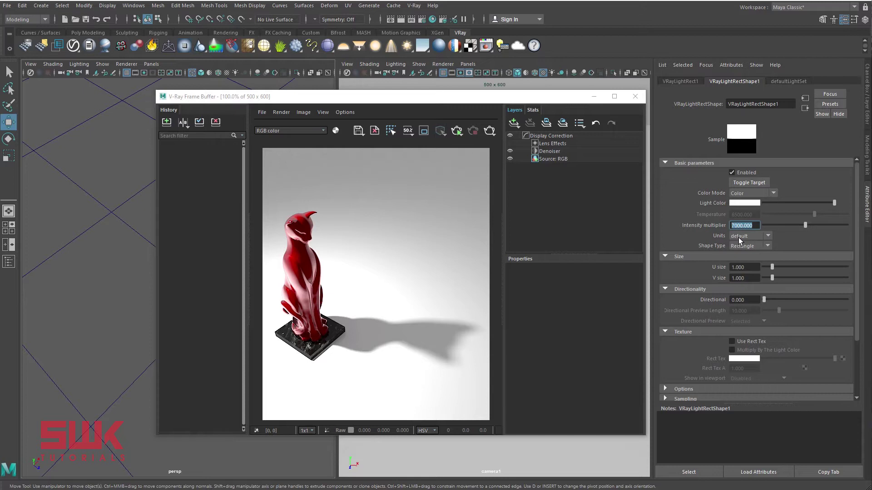
{"action": "left_click", "coordinate": [738, 237]}
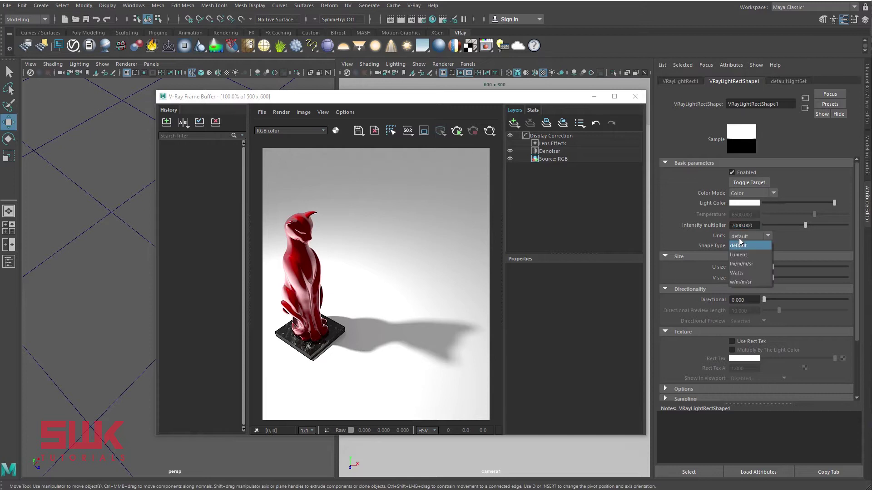
{"action": "left_click", "coordinate": [739, 273]}
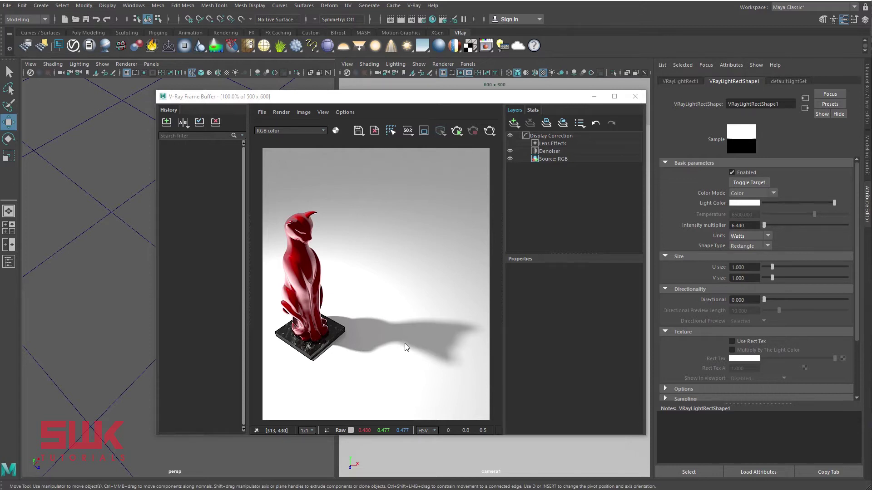
Set the rectangle light's U size and V size to 5 and render the scene
{"action": "key", "text": "Tab"}
{"action": "type", "text": "5"}
{"action": "key", "text": "Tab"}
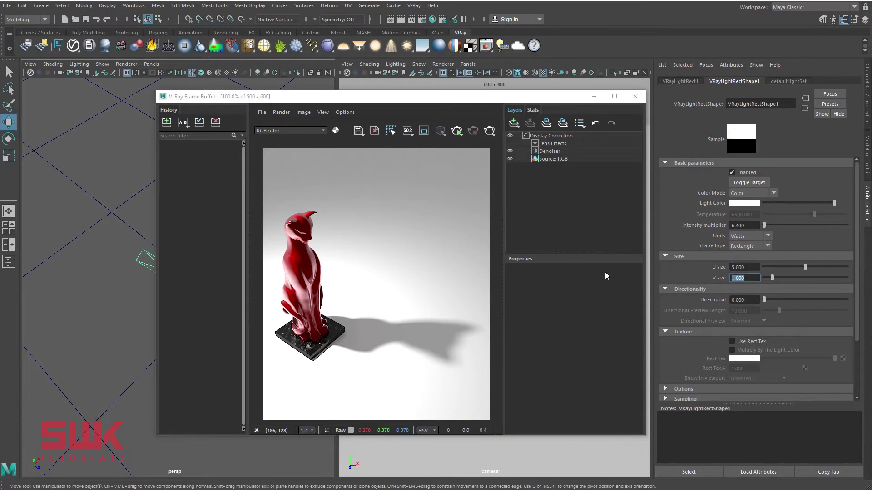
{"action": "type", "text": "5"}
{"action": "key", "text": "Return"}
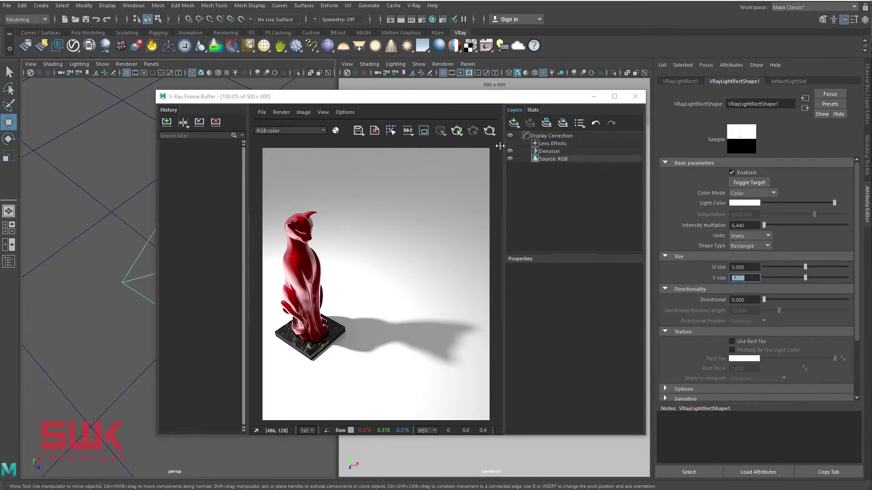
{"action": "left_click", "coordinate": [491, 132]}
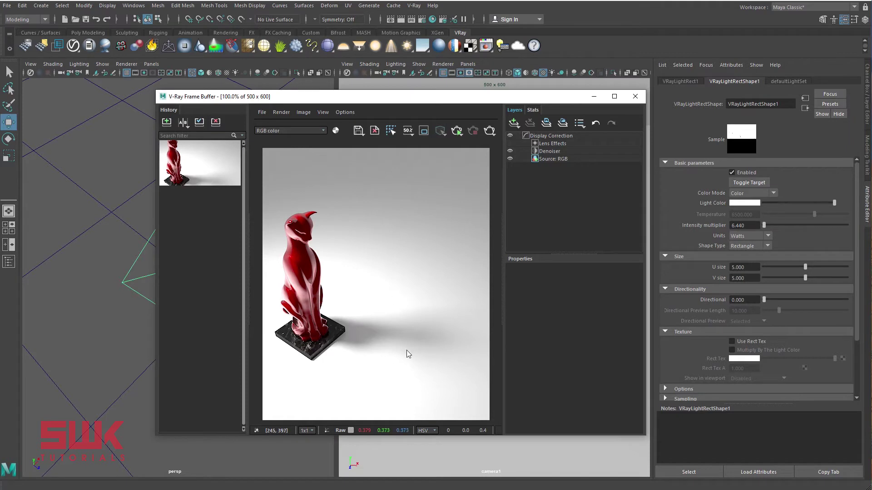
Enlarge the rectangle light to a U size and V size of 10 and re-render the scene
{"action": "left_click", "coordinate": [743, 267]}
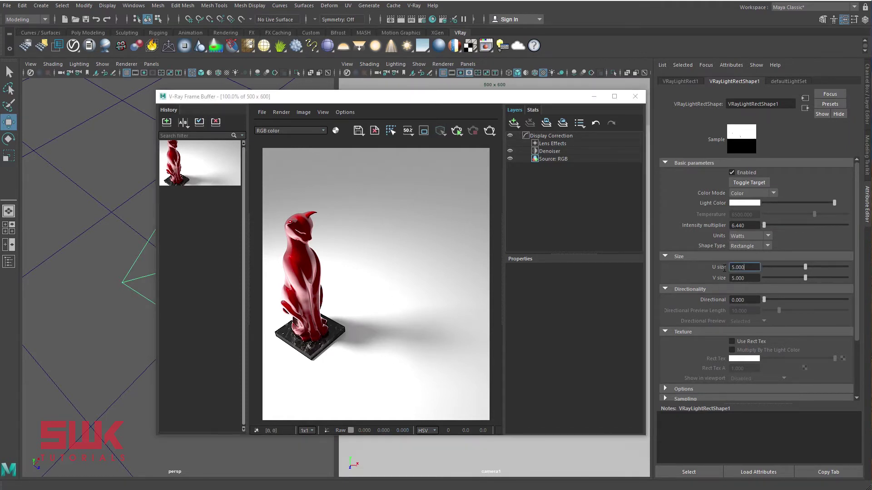
{"action": "type", "text": "10"}
{"action": "key", "text": "Tab"}
{"action": "type", "text": "10"}
{"action": "key", "text": "Return"}
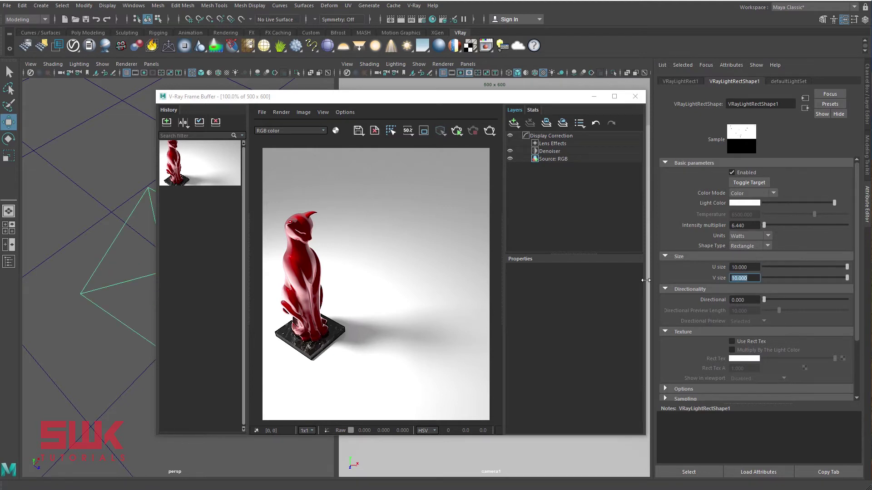
{"action": "left_click", "coordinate": [489, 131]}
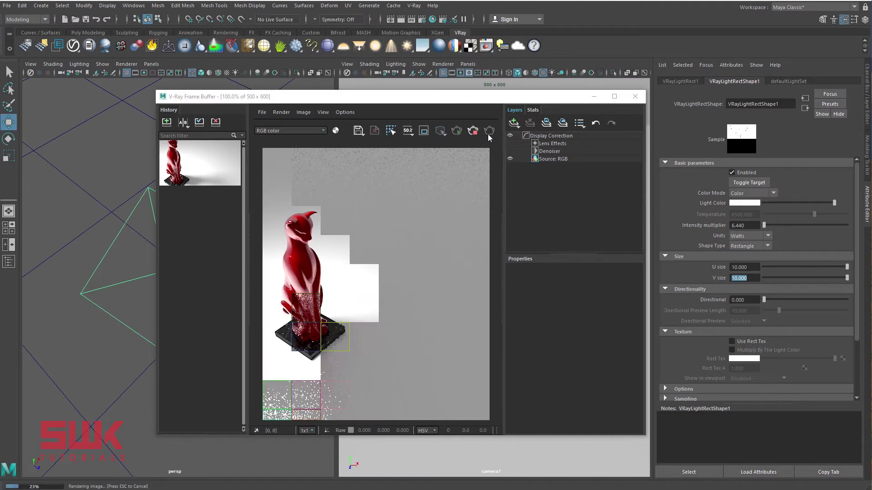
Save the size 10 render to the frame buffer history and compare it A/B with the size 5 render
{"action": "left_click", "coordinate": [166, 122]}
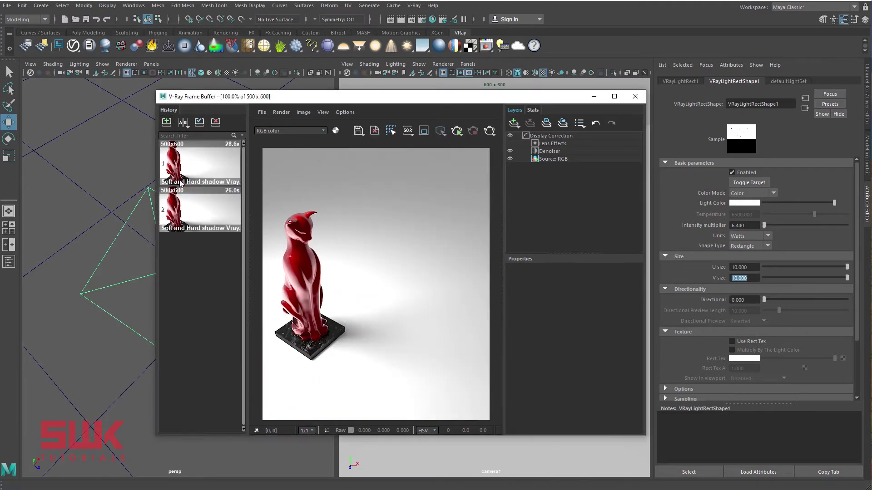
{"action": "left_click", "coordinate": [183, 121]}
{"action": "left_click_drag", "start_coordinate": [341, 263], "coordinate": [311, 283]}
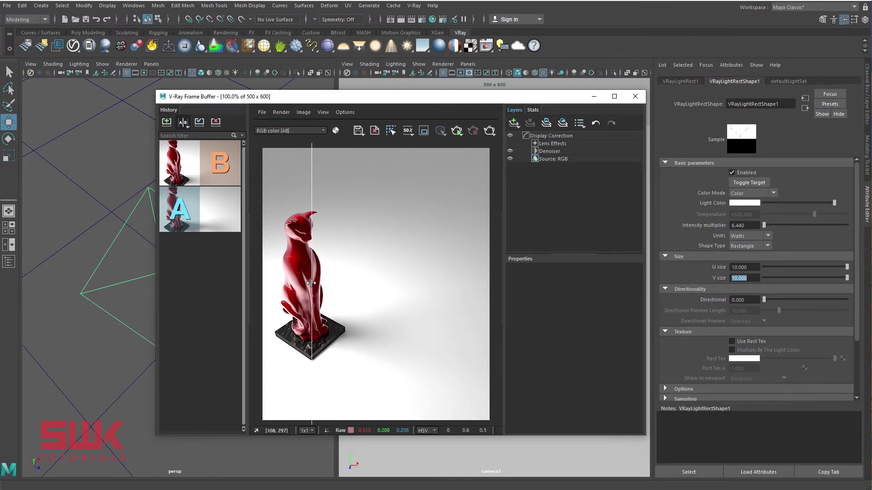
{"action": "left_click", "coordinate": [181, 122]}
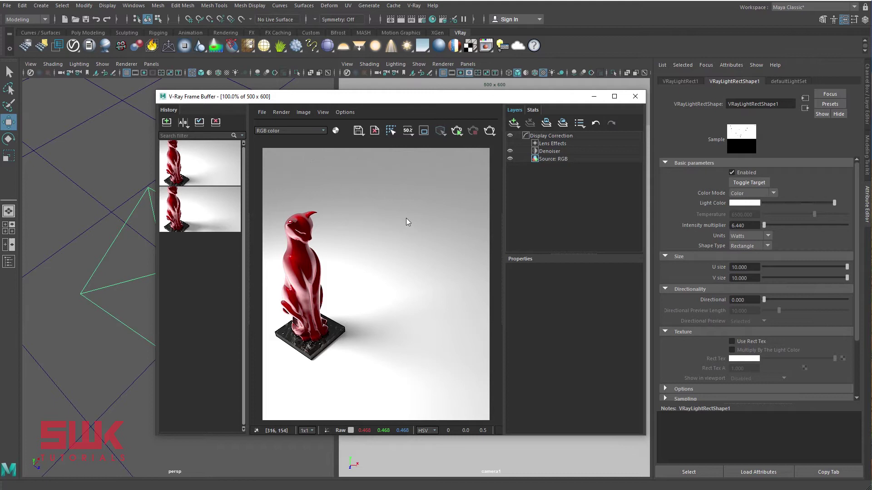
Shrink the rectangle light to a U size and V size of 0.25 and render the scene
{"action": "double_click", "coordinate": [747, 268]}
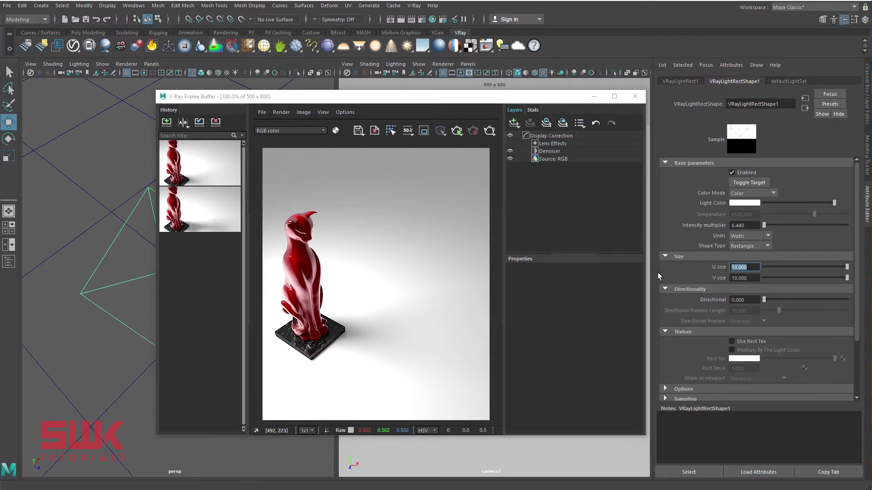
{"action": "type", "text": "0.25"}
{"action": "key", "text": "Tab"}
{"action": "type", "text": "0.25"}
{"action": "key", "text": "Return"}
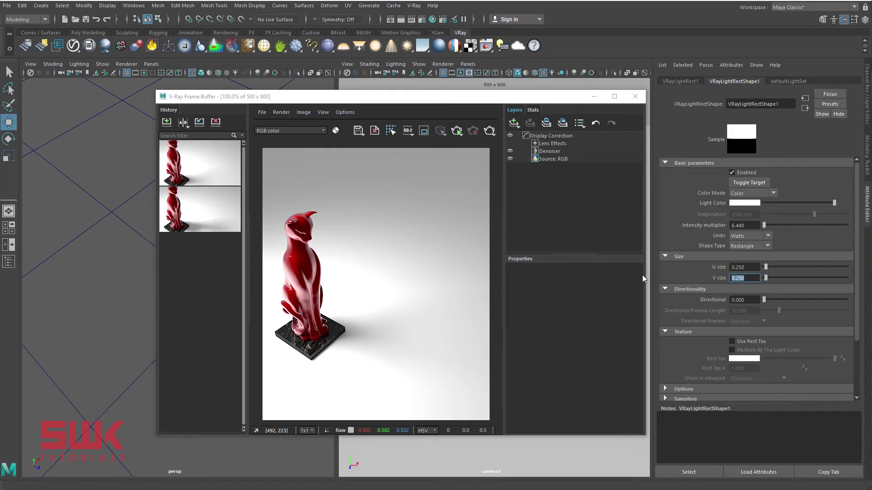
{"action": "left_click", "coordinate": [490, 131]}
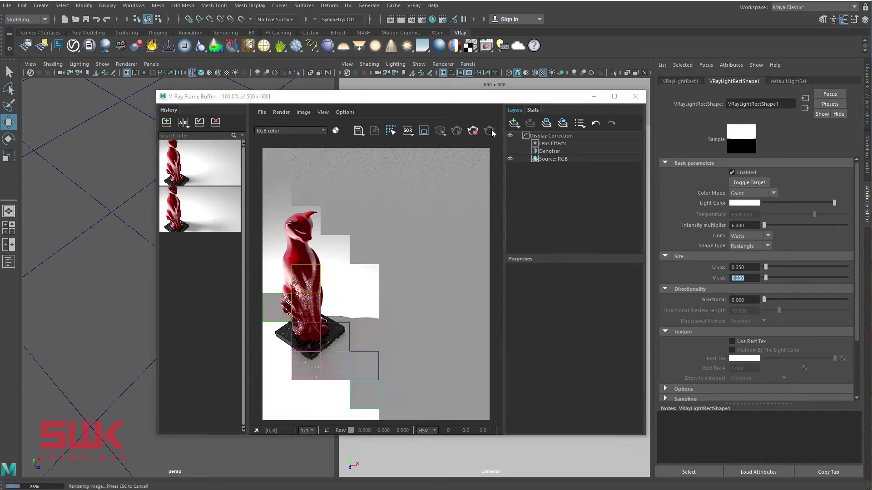
Save the size 0.25 render to the history and compare its shadows A/B with the earlier larger-light renders
{"action": "left_click", "coordinate": [167, 122]}
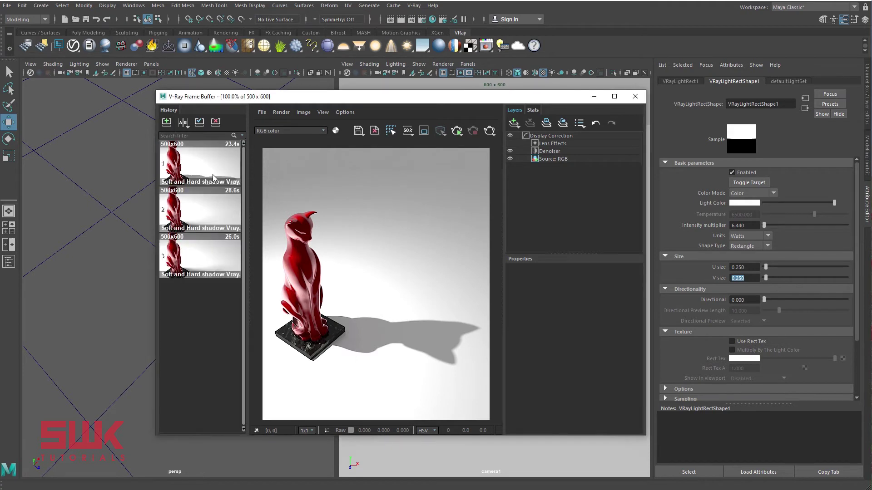
{"action": "left_click", "coordinate": [183, 123]}
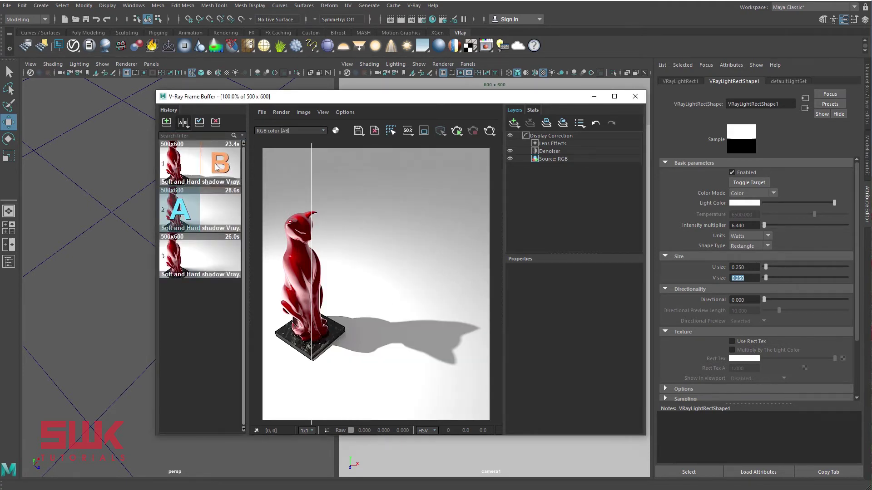
{"action": "left_click_drag", "start_coordinate": [318, 252], "coordinate": [484, 276]}
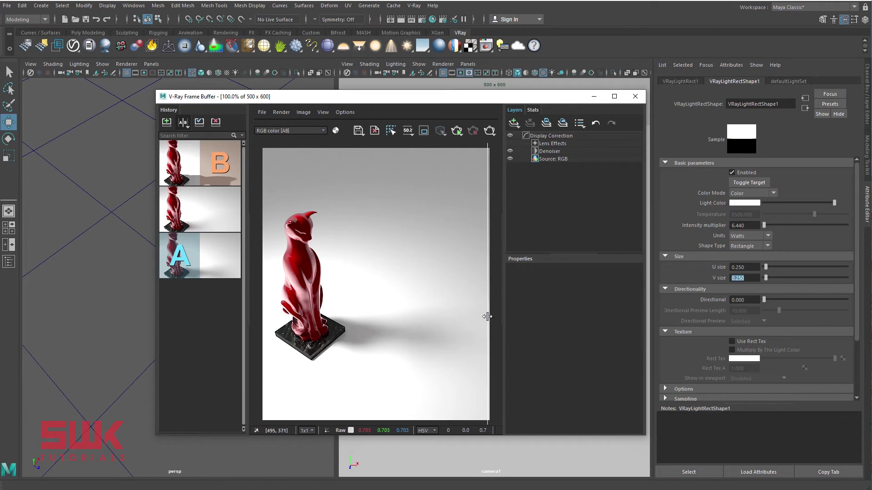
{"action": "left_click_drag", "start_coordinate": [488, 317], "coordinate": [294, 311]}
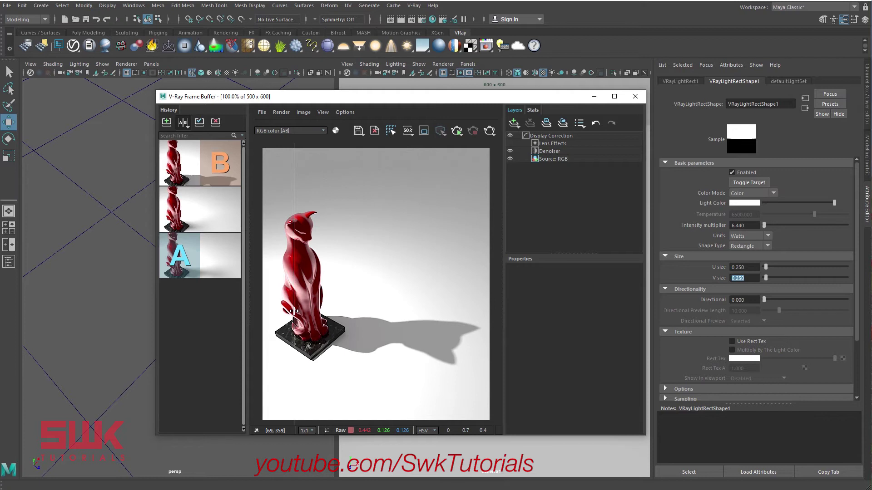
{"action": "left_click_drag", "start_coordinate": [294, 311], "coordinate": [481, 320]}
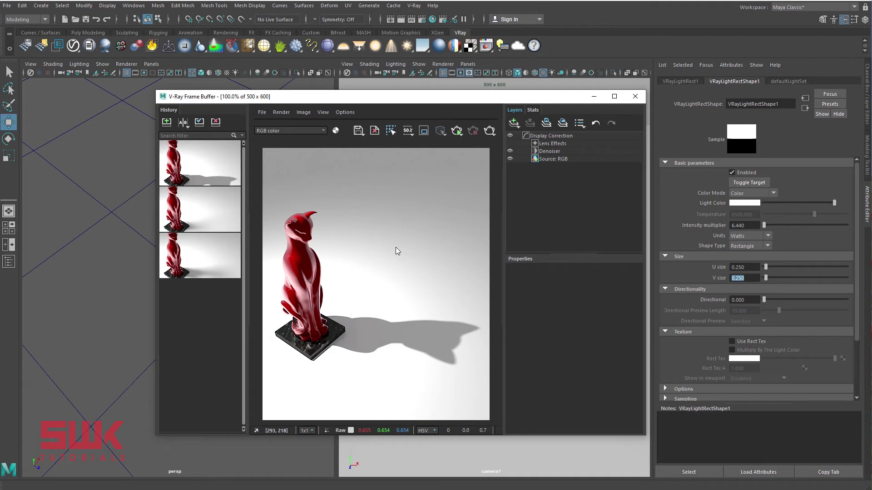
Return the rectangle light's intensity units to default
{"action": "left_click", "coordinate": [748, 235]}
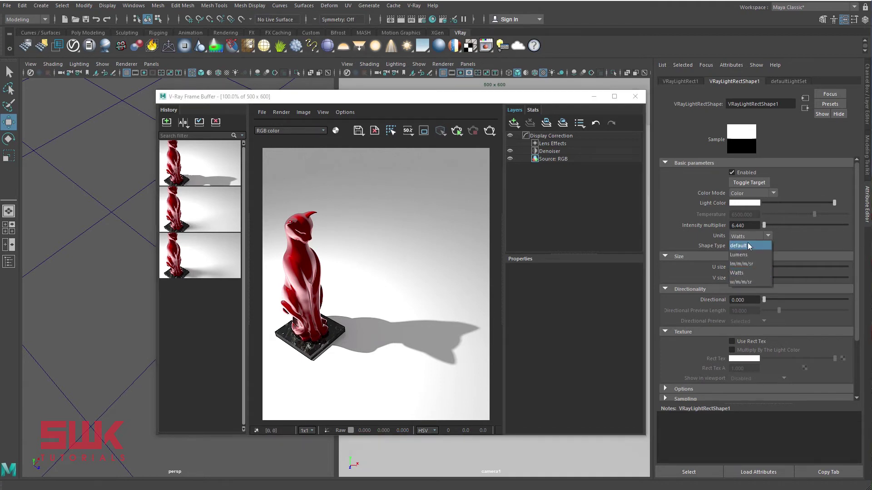
{"action": "left_click", "coordinate": [747, 245]}
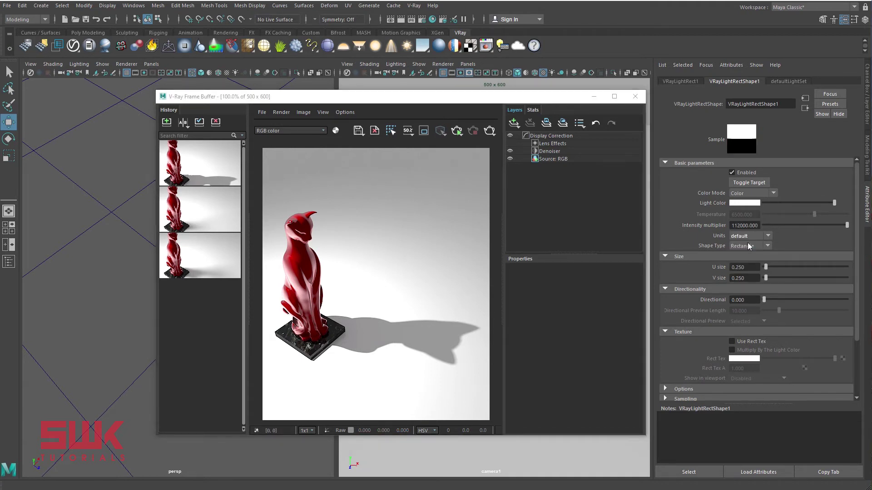
Render the scene with the 0.25-size rectangle light using default intensity units
{"action": "left_click", "coordinate": [493, 132]}
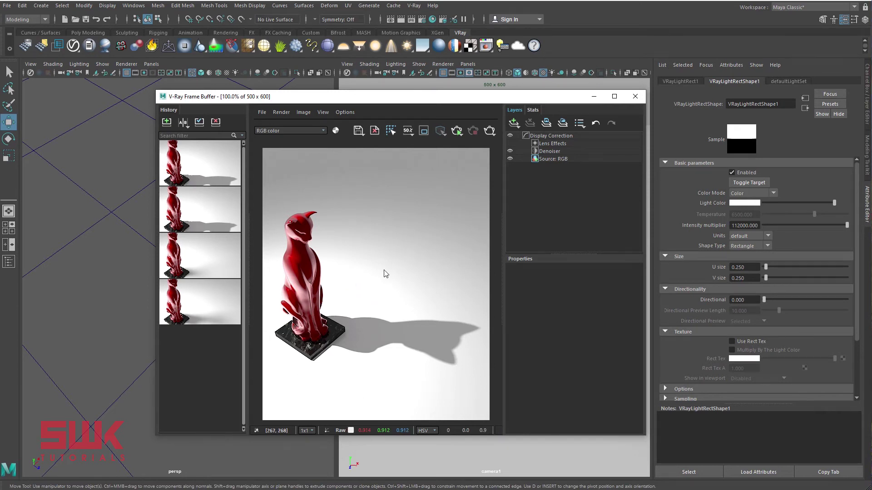
Switch the rectangle light's intensity units to Watts and return them to default
{"action": "left_click", "coordinate": [740, 237]}
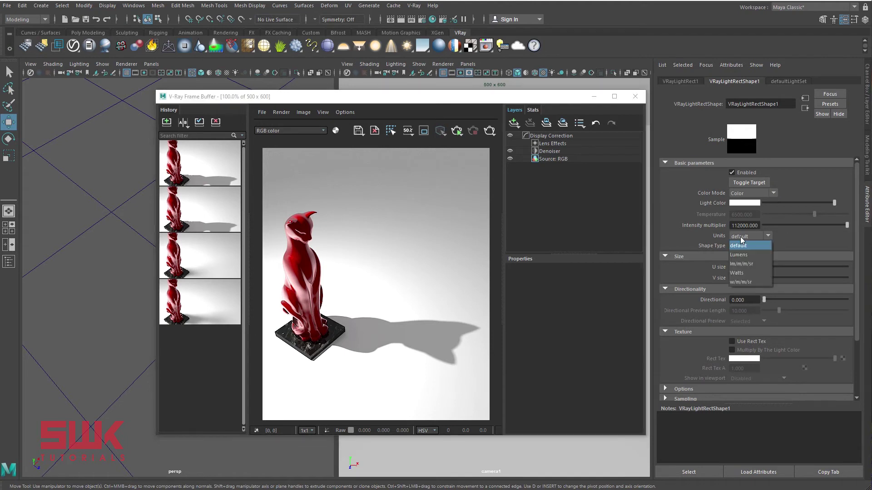
{"action": "left_click", "coordinate": [745, 274]}
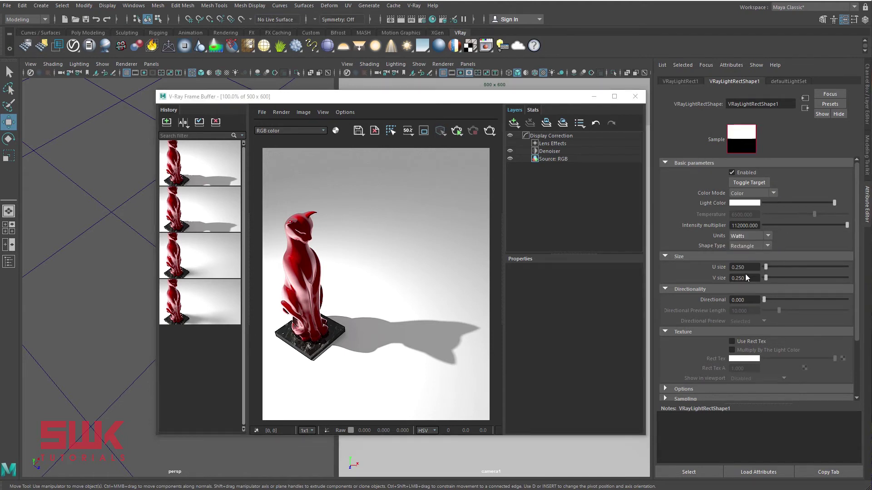
{"action": "left_click", "coordinate": [747, 238]}
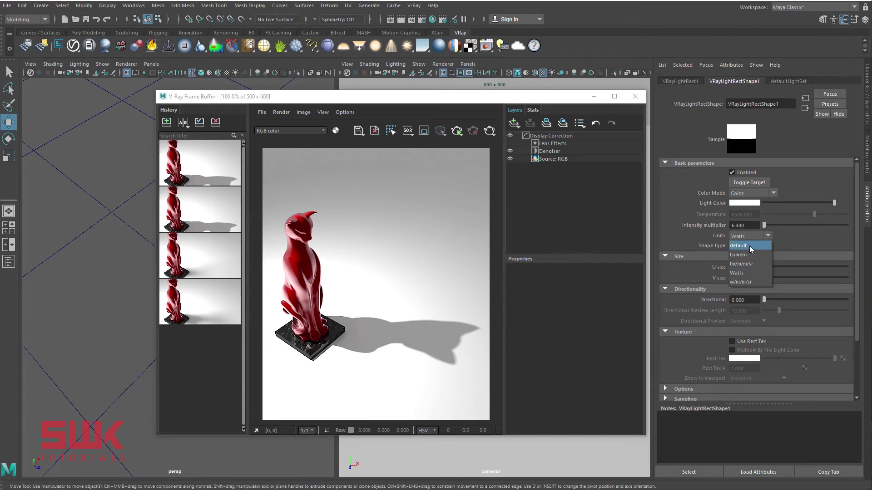
{"action": "left_click", "coordinate": [749, 246]}
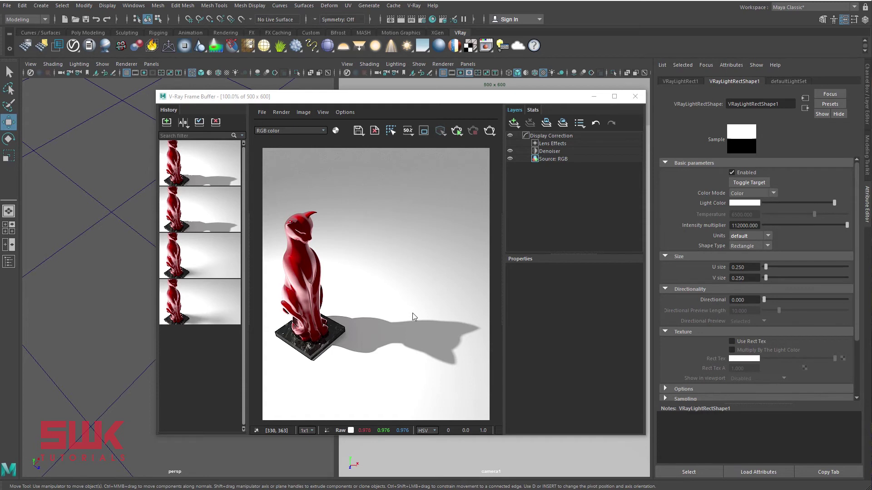
Enlarge the rectangle light to a U size and V size of 10 and render the scene
{"action": "left_click_drag", "start_coordinate": [748, 267], "coordinate": [674, 268]}
{"action": "type", "text": "10"}
{"action": "key", "text": "Tab"}
{"action": "type", "text": "10"}
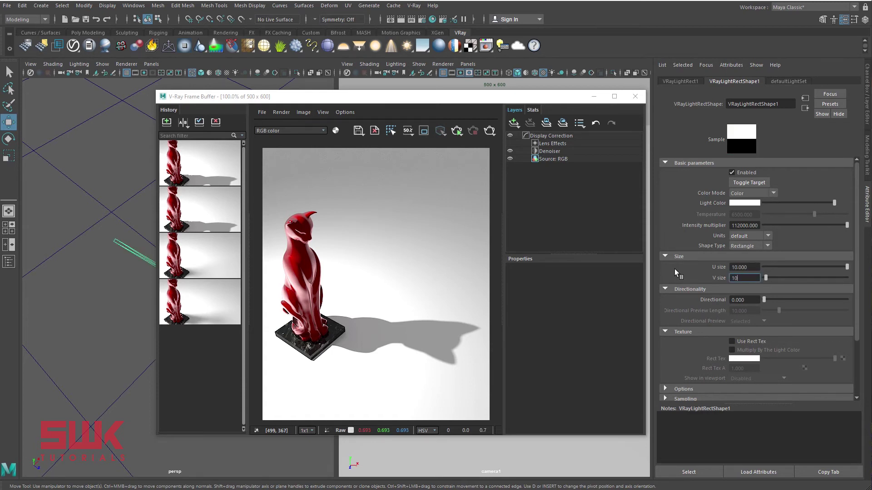
{"action": "key", "text": "Return"}
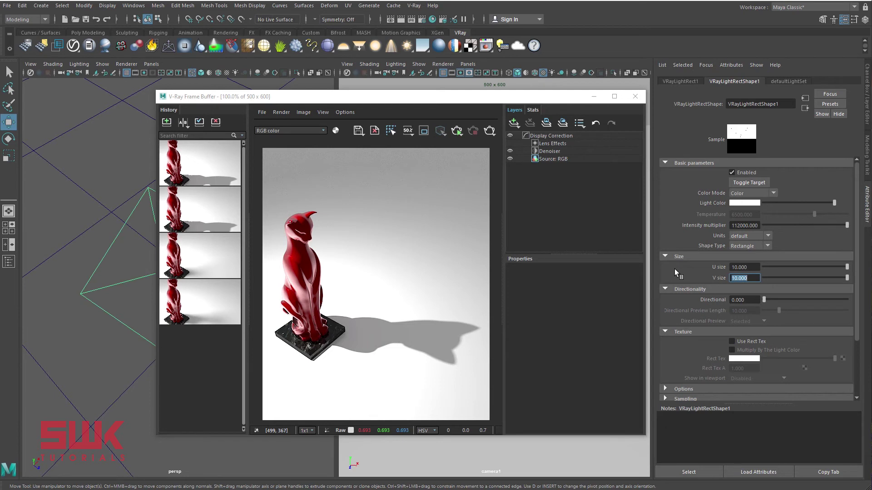
{"action": "left_click", "coordinate": [489, 131]}
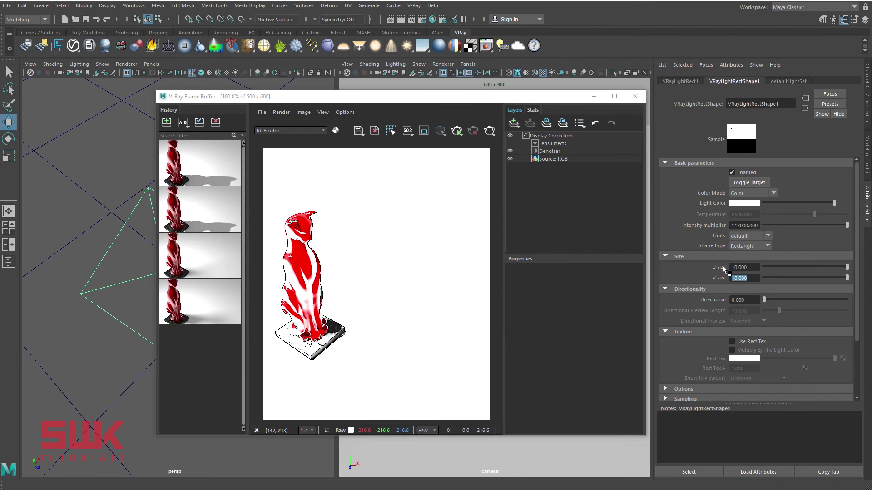
Set the rectangle light's intensity multiplier to 50 and render the scene again
{"action": "left_click", "coordinate": [760, 227]}
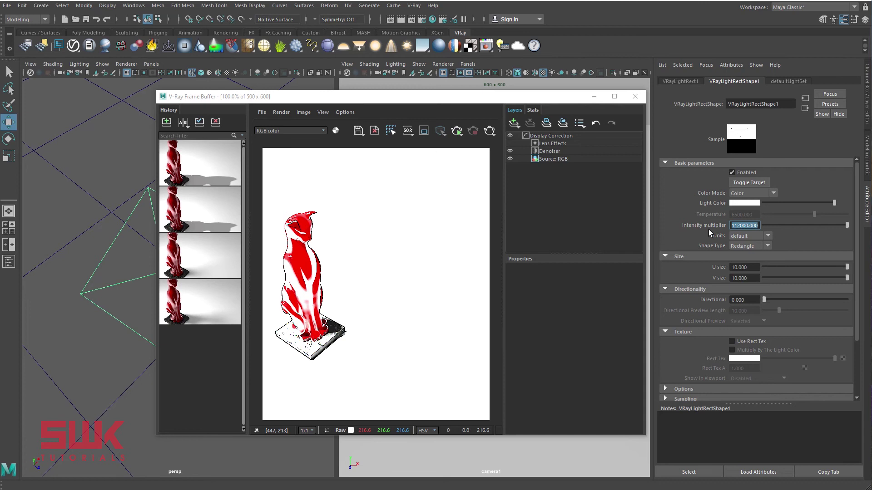
{"action": "type", "text": "50"}
{"action": "key", "text": "Return"}
{"action": "left_click", "coordinate": [488, 132]}
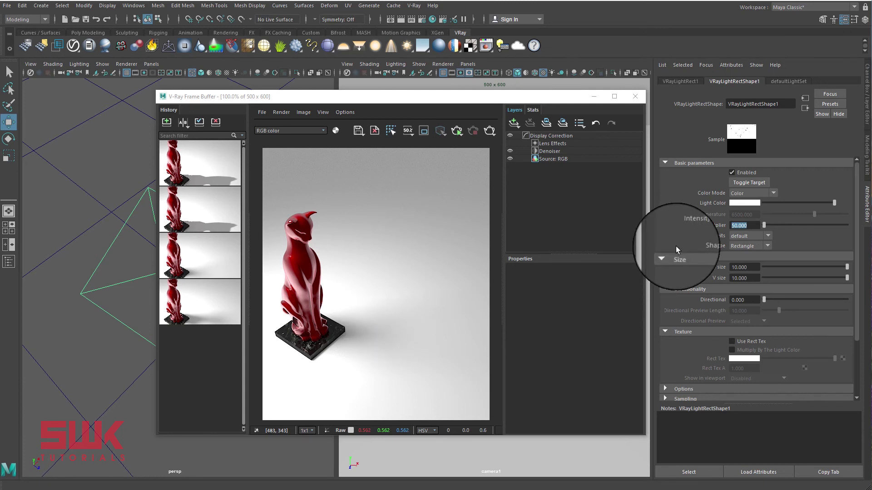
Review the rectangle light's intensity unit options, keep default, and open the intensity multiplier for editing
{"action": "left_click", "coordinate": [740, 236]}
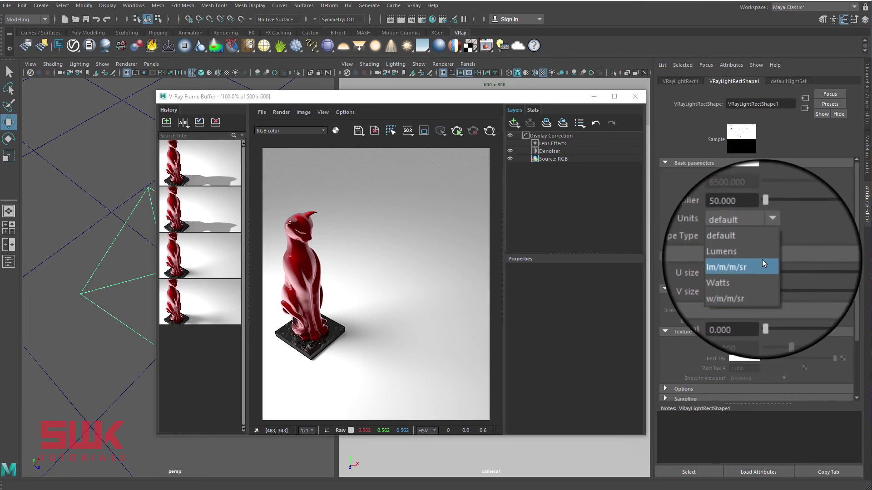
{"action": "left_click", "coordinate": [709, 235]}
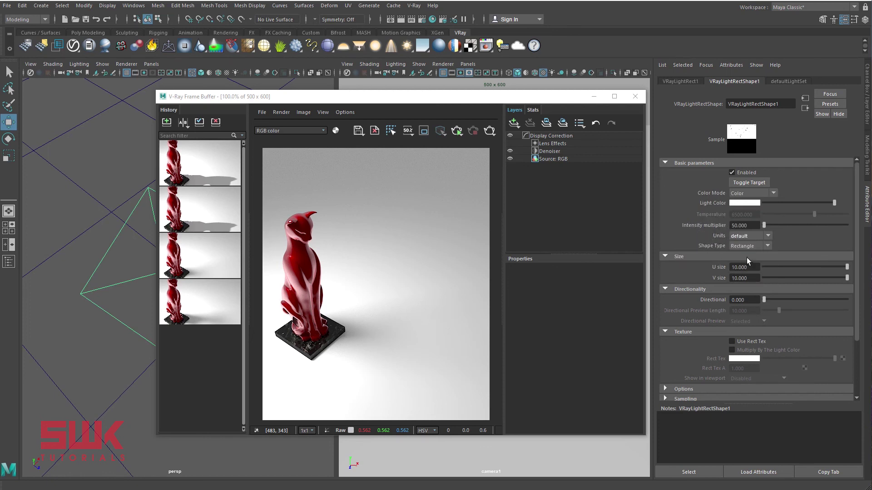
{"action": "left_click_drag", "start_coordinate": [755, 227], "coordinate": [732, 226]}
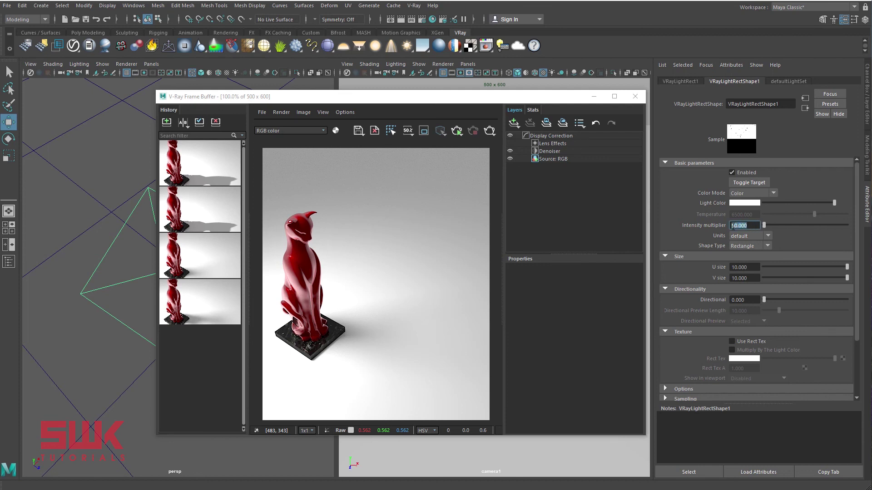